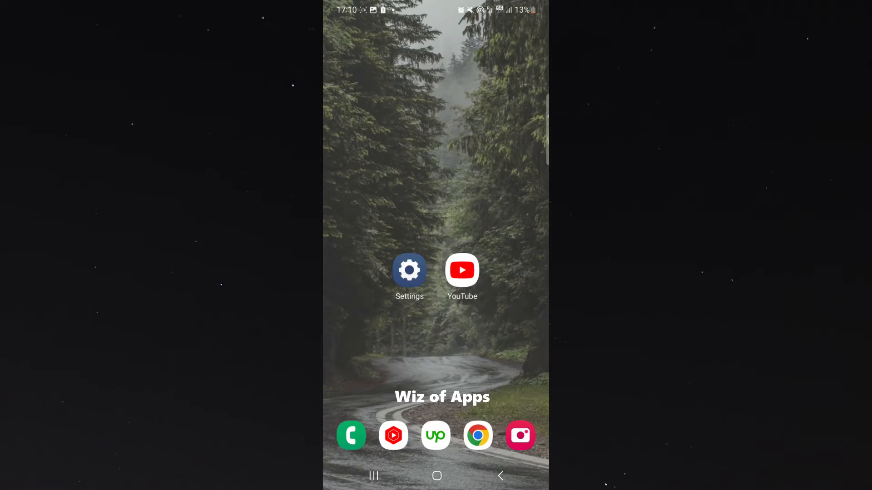
Find Camera via the app drawer search and take a photo of the grey sofa
left_click_drag(481, 219, 482, 103)
left_click(389, 37)
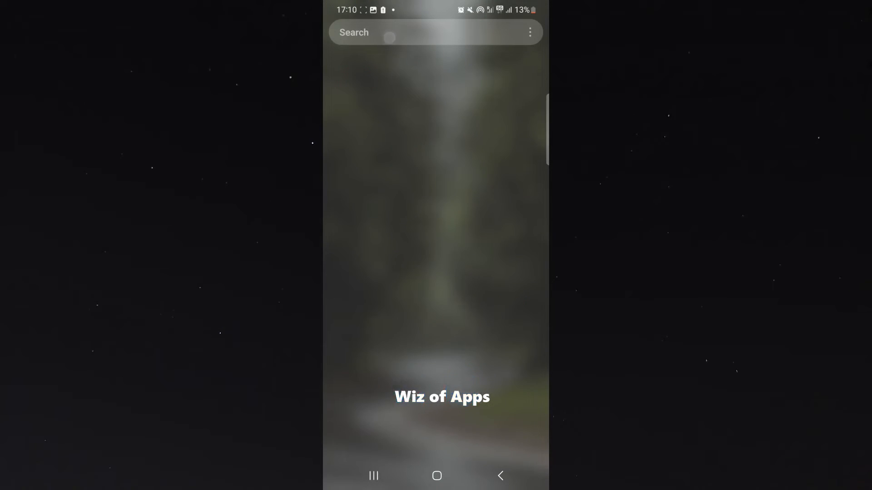
type("ca")
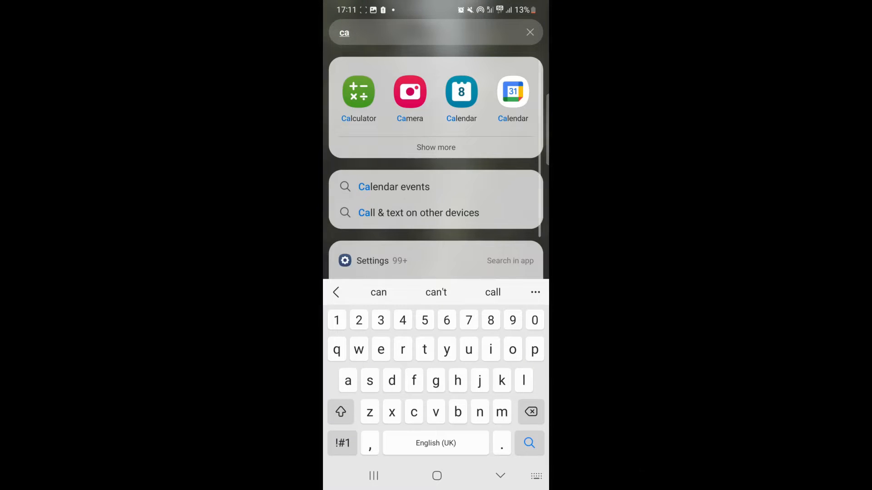
left_click(358, 94)
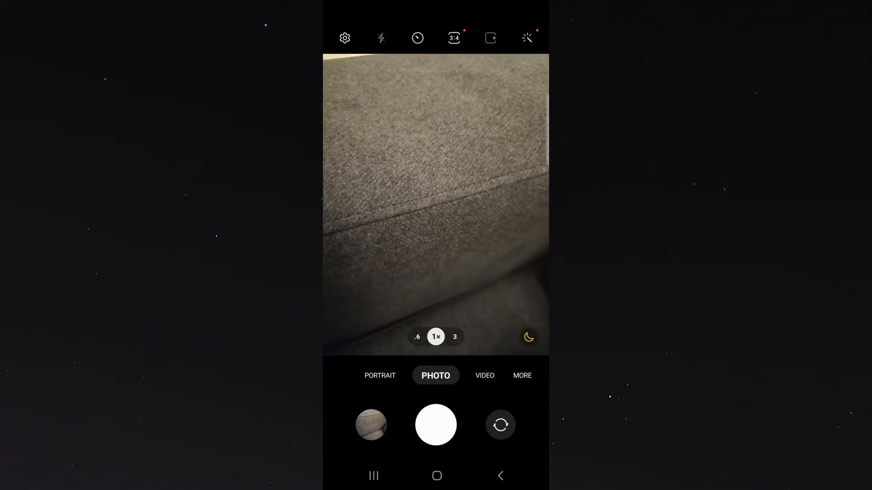
left_click(436, 425)
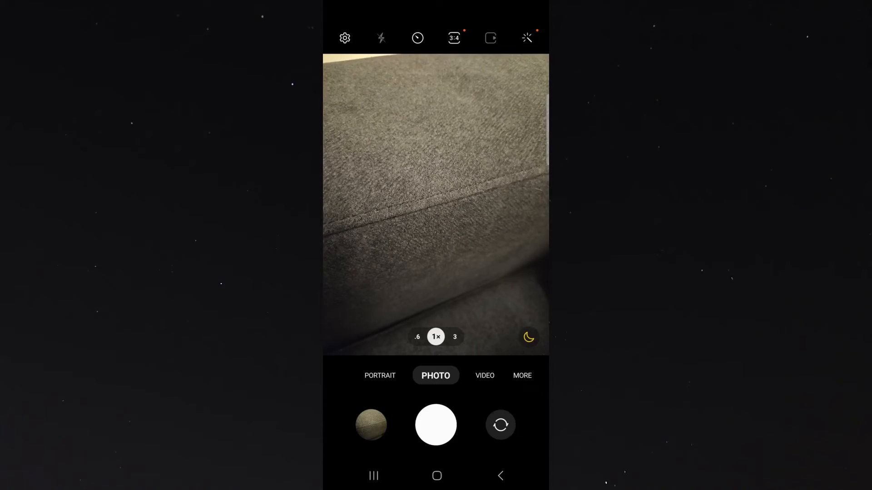
Open the just-taken sofa photo from the camera thumbnail and enter the Gallery editor
left_click(371, 425)
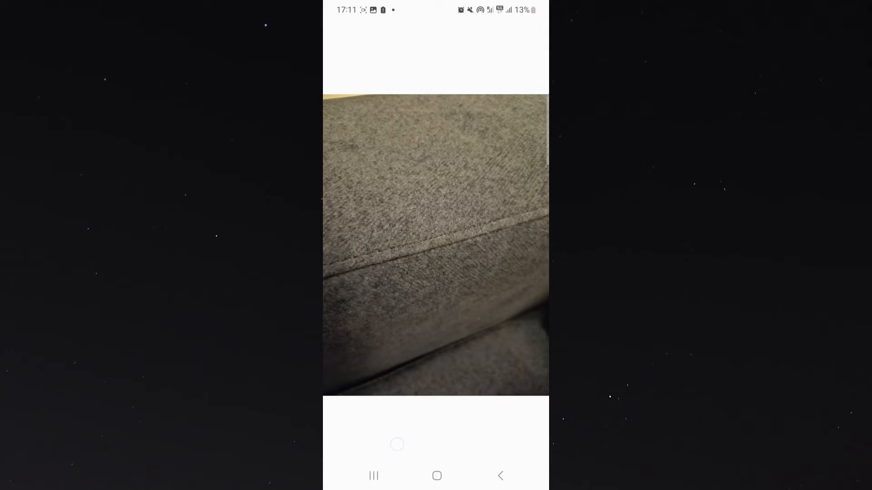
left_click(393, 445)
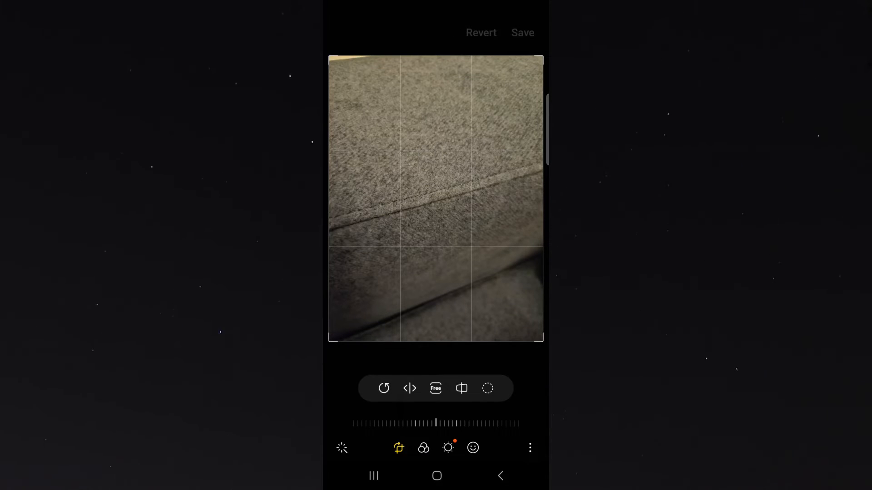
Pull the crop frame in to the seam and lower cushion, then reposition the photo inside it
mouse_move(542, 339)
left_mouse_down()
mouse_move(509, 264)
mouse_move(542, 341)
left_mouse_up()
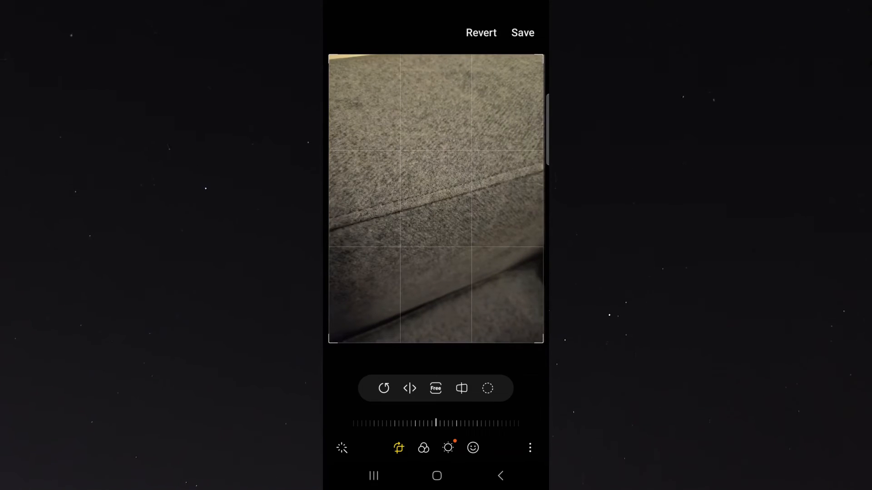
mouse_move(330, 205)
left_mouse_down()
mouse_move(368, 205)
mouse_move(329, 201)
left_mouse_up()
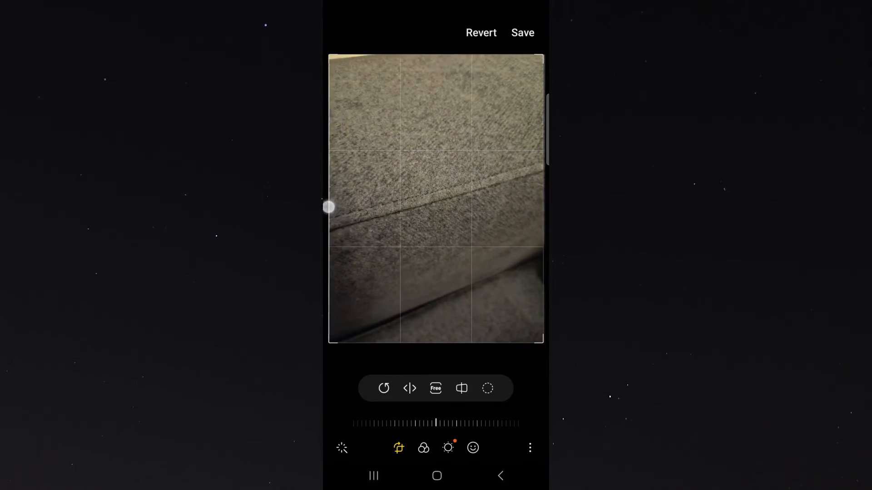
mouse_move(332, 59)
left_mouse_down()
mouse_move(349, 79)
mouse_move(330, 59)
left_mouse_up()
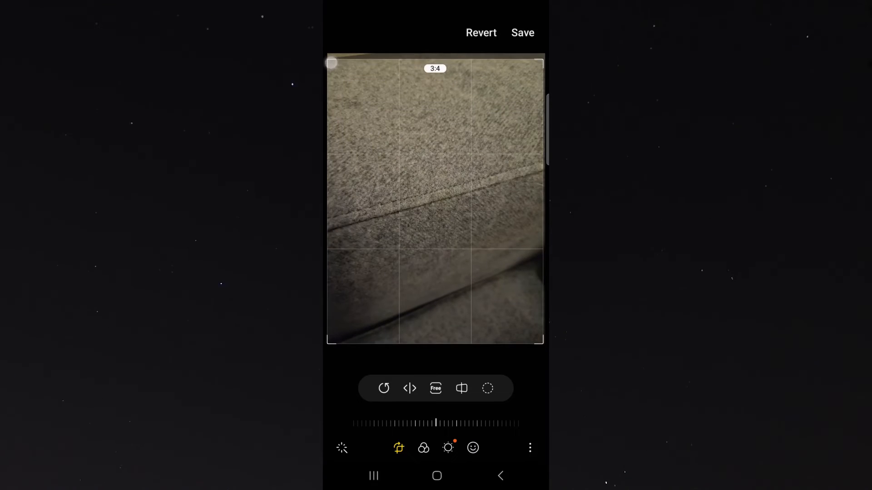
mouse_move(532, 331)
left_mouse_down()
mouse_move(473, 229)
mouse_move(486, 147)
mouse_move(490, 159)
left_mouse_up()
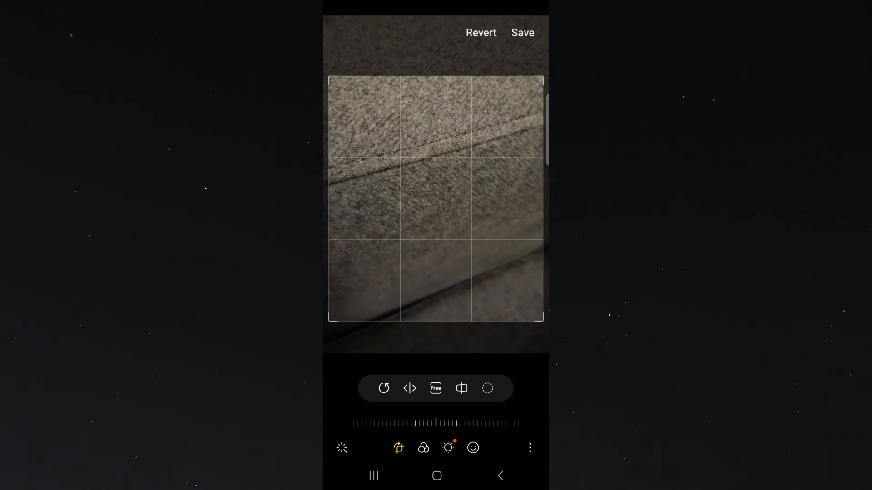
left_click_drag(537, 78, 503, 139)
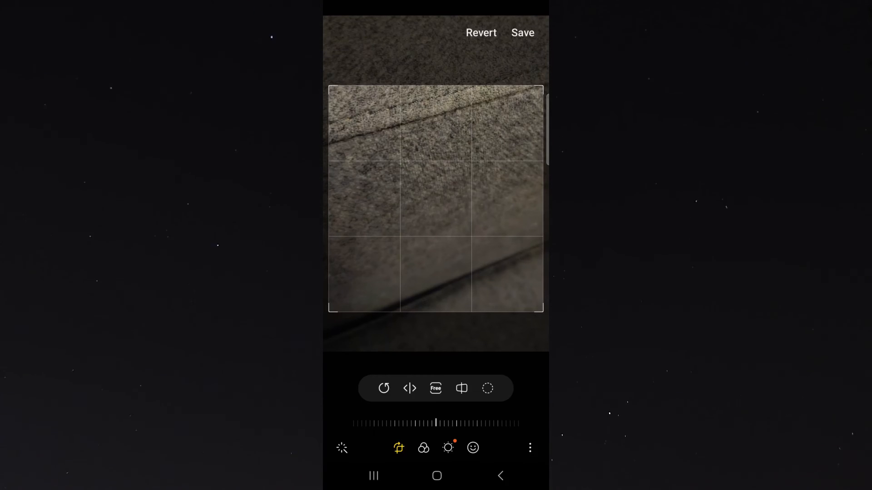
Save the cropped sofa photo and return to the viewer
left_click(523, 33)
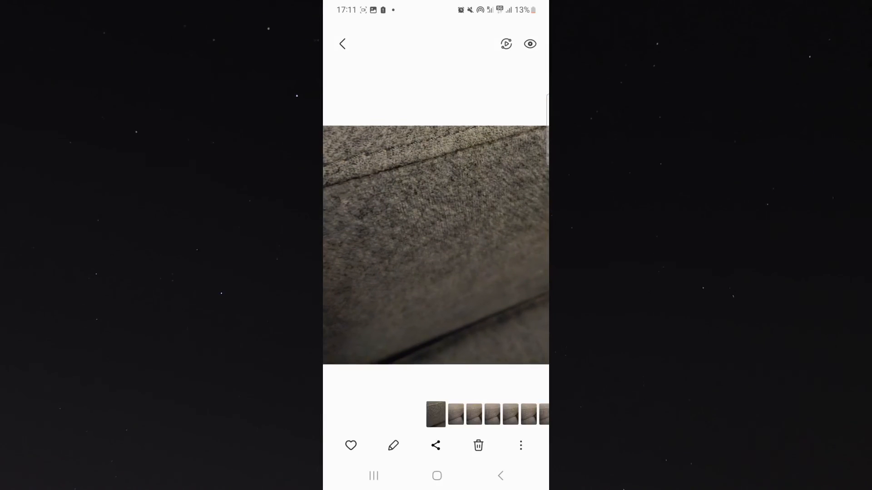